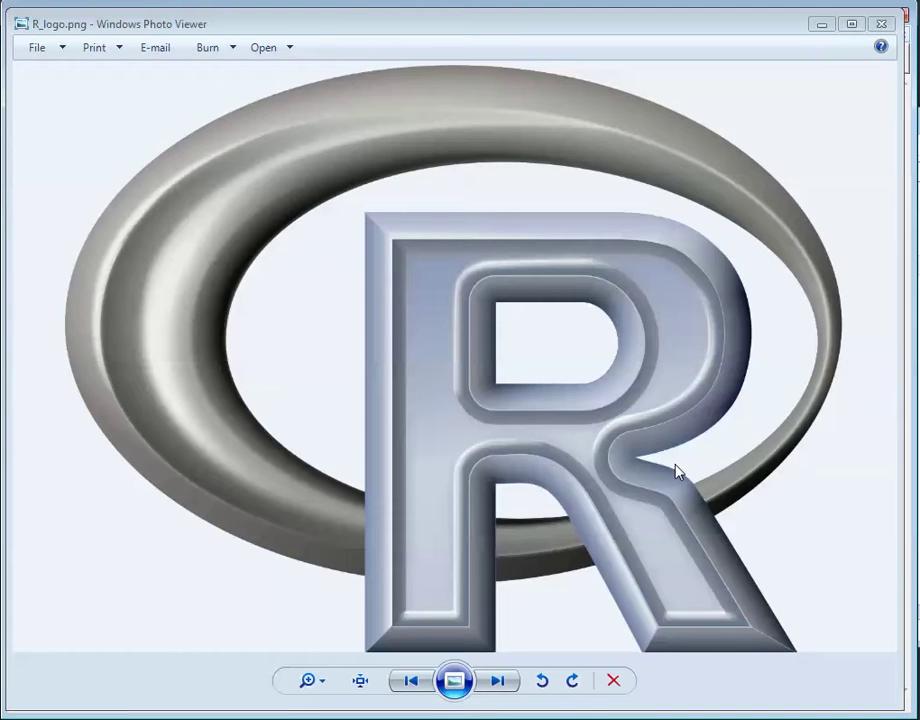
Switch to the R console, read C:/temp/HomeSalesData.csv into a variable named Housing, and print it
click(820, 26)
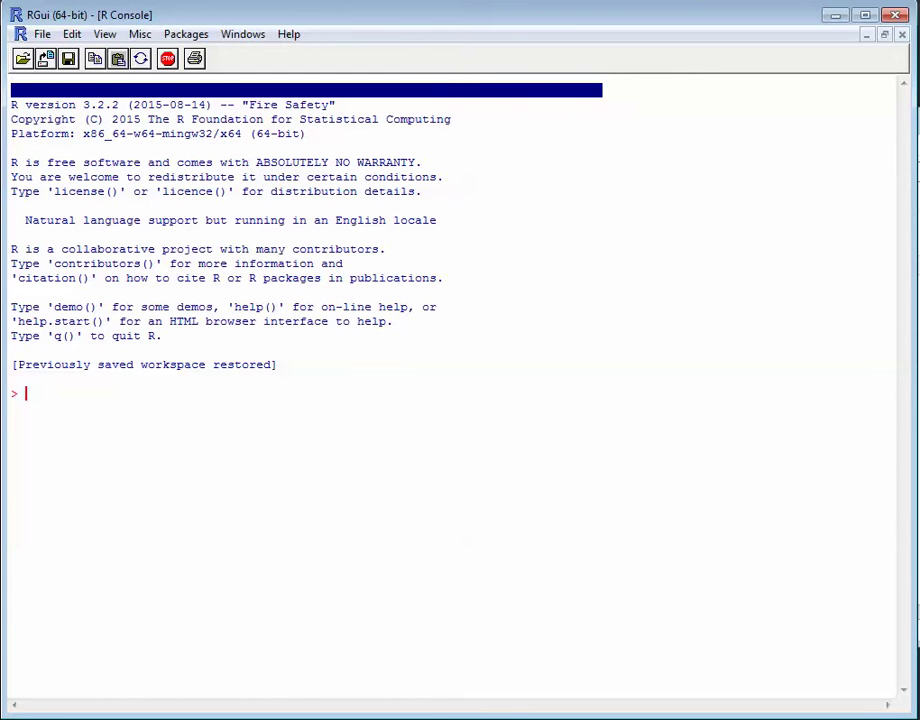
click(115, 393)
right_click(117, 414)
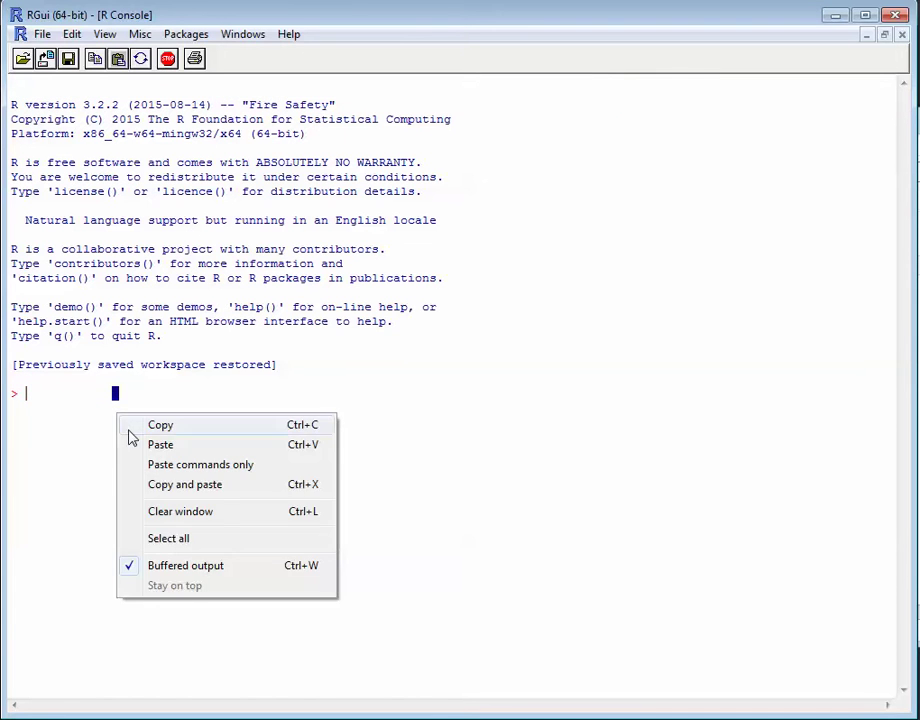
click(146, 444)
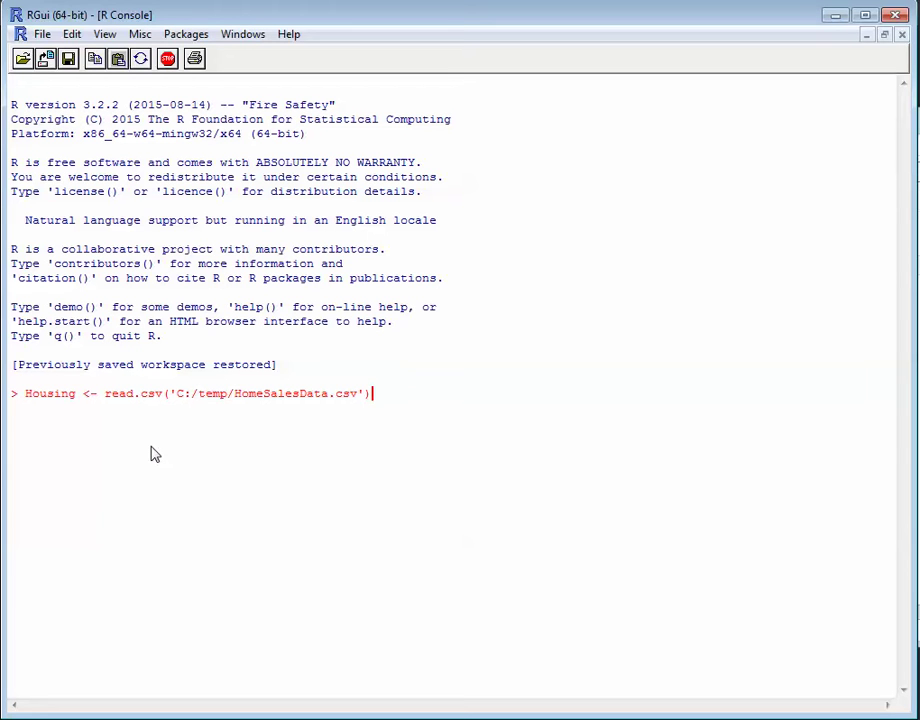
key(Return)
text(Housing)
key(Return)
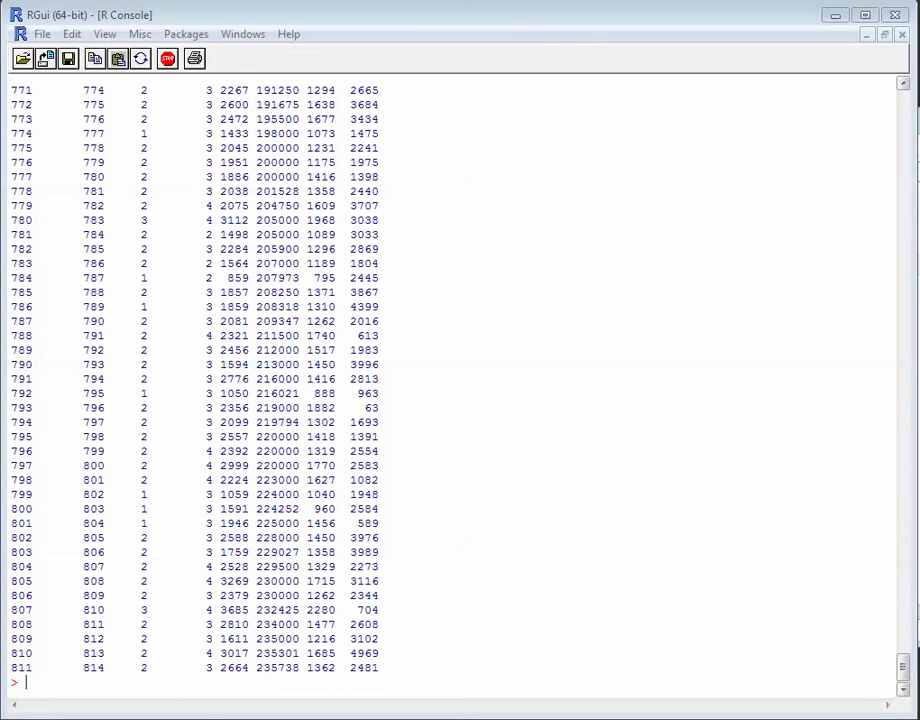
Define myvars as the "Price" and "Size" columns and assign Housing[myvars] to Housing2
right_click(191, 688)
click(296, 532)
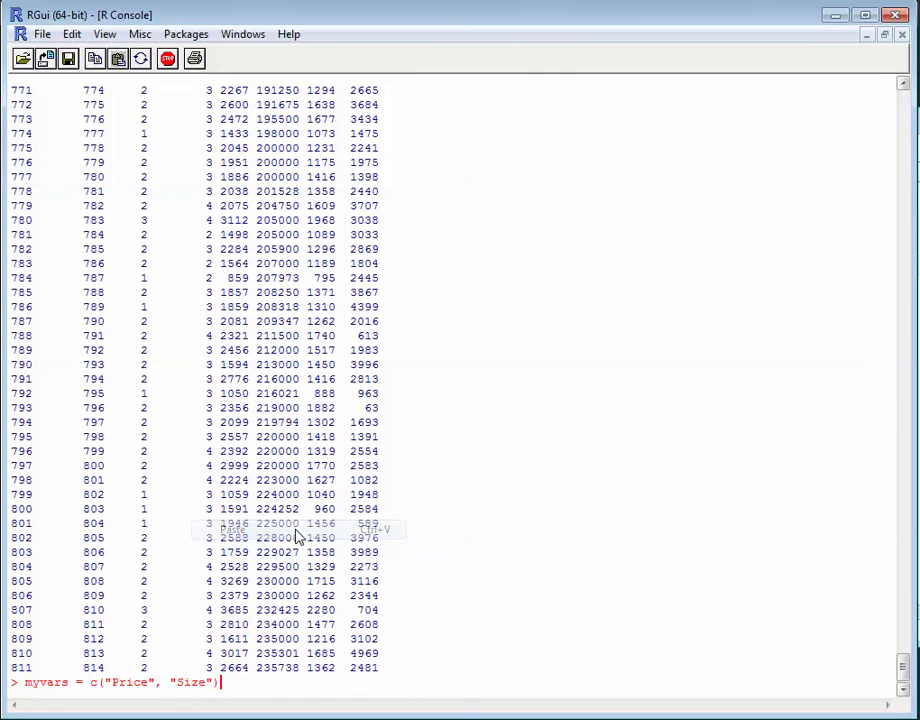
key(Return)
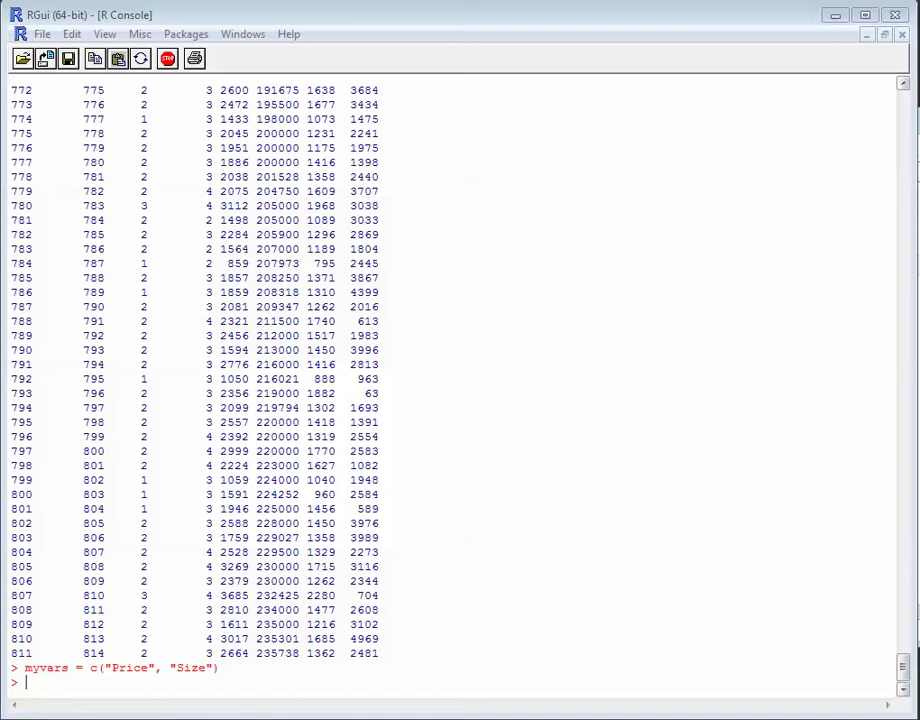
drag(154, 684, 161, 684)
right_click(160, 689)
click(235, 541)
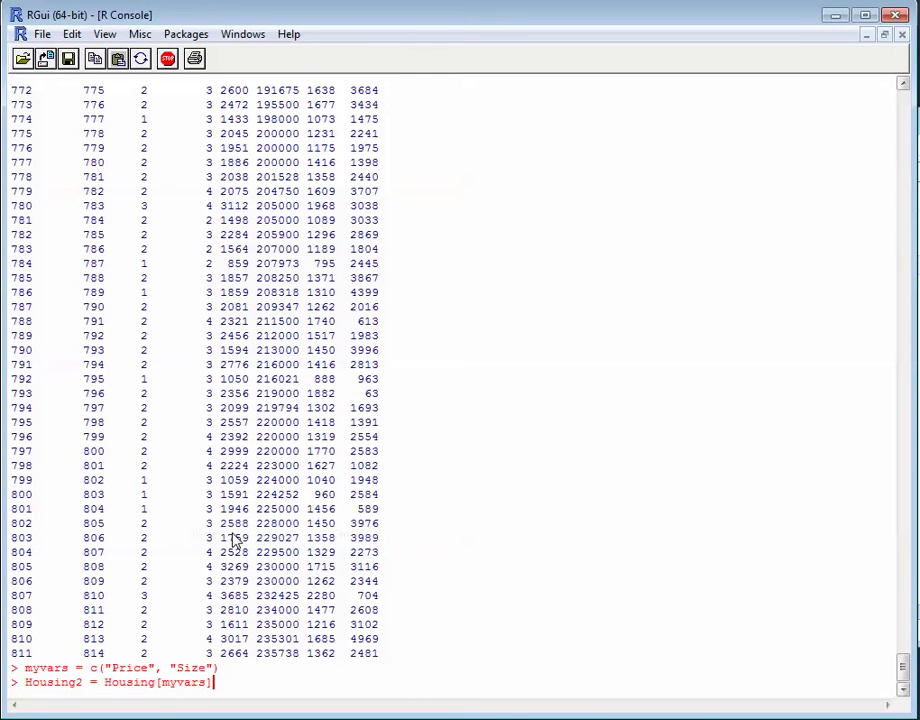
key(Return)
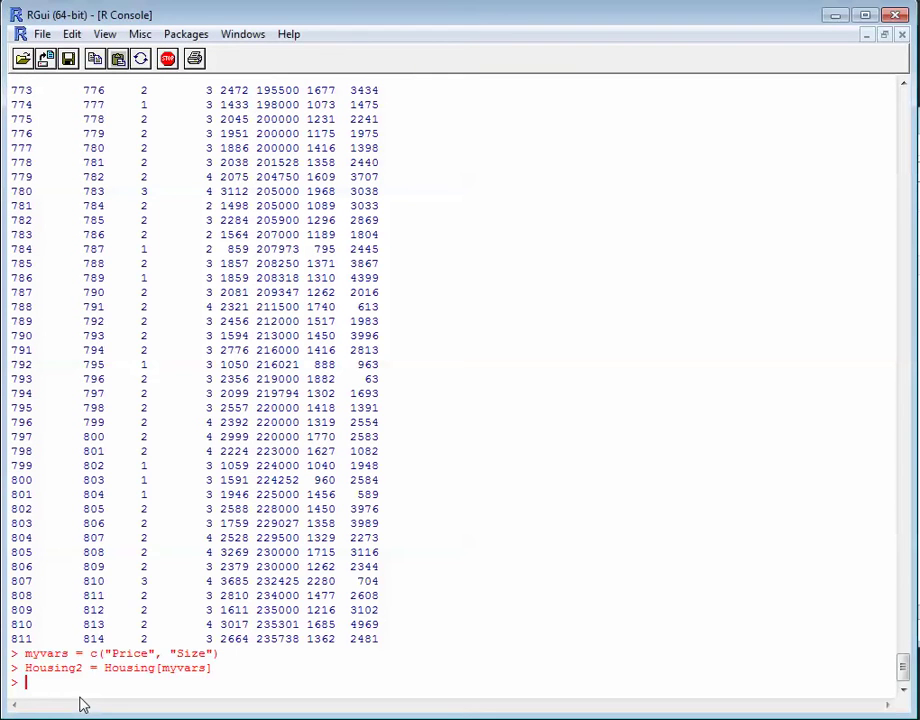
Print the contents of the Housing2 data subset in the console
text(Hopis)
key(BackSpace)
key(BackSpace)
key(BackSpace)
text(using2)
key(Return)
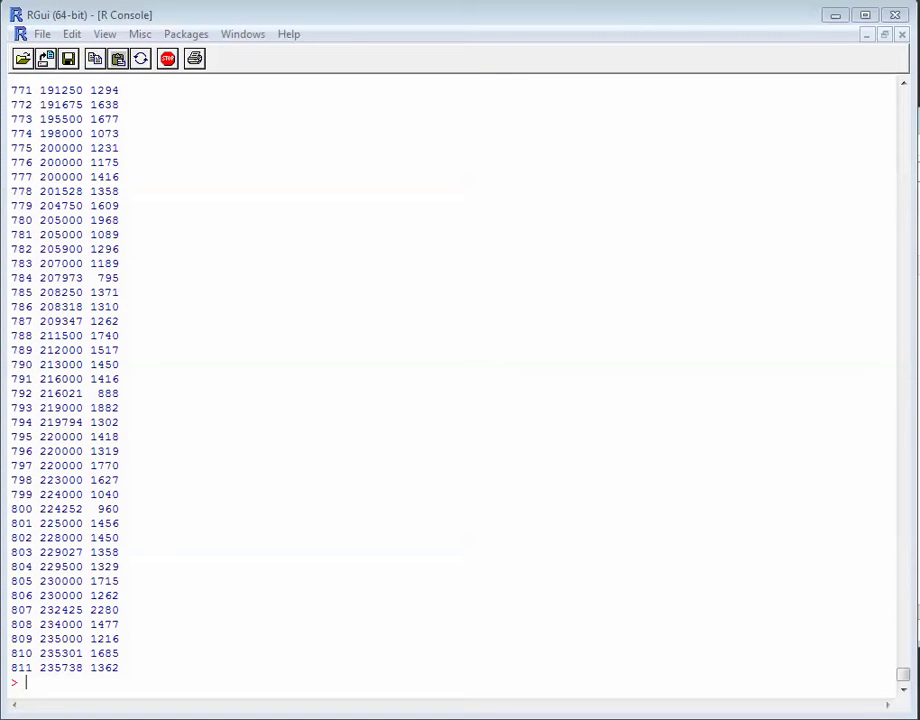
Plot Housing2 as a scatter plot of Price and Size, and close the graphics window after viewing it
double_click(45, 688)
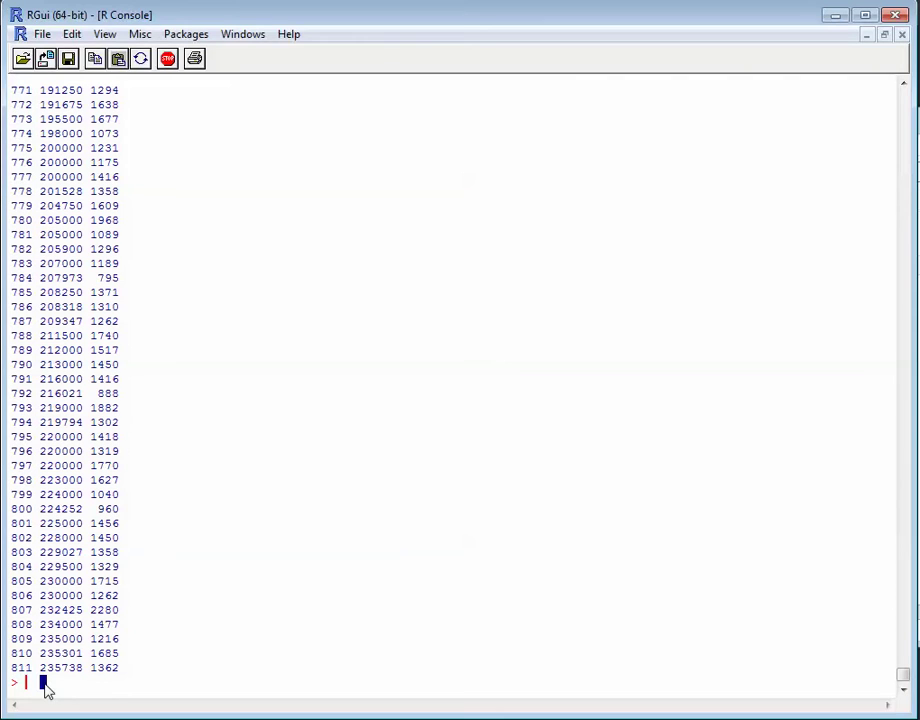
text(plot(Housing2))
key(Return)
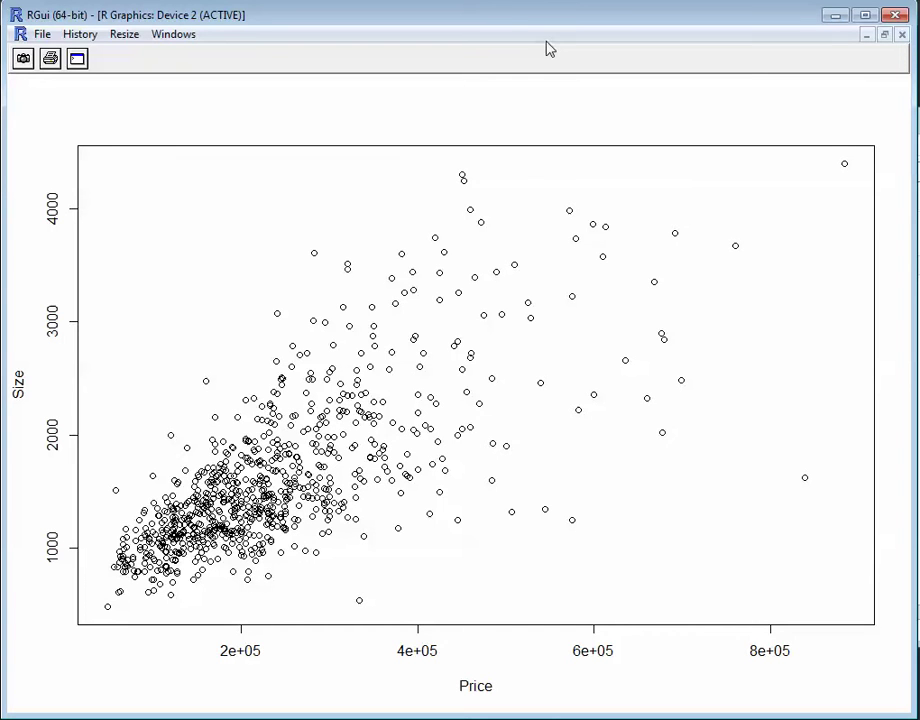
click(901, 35)
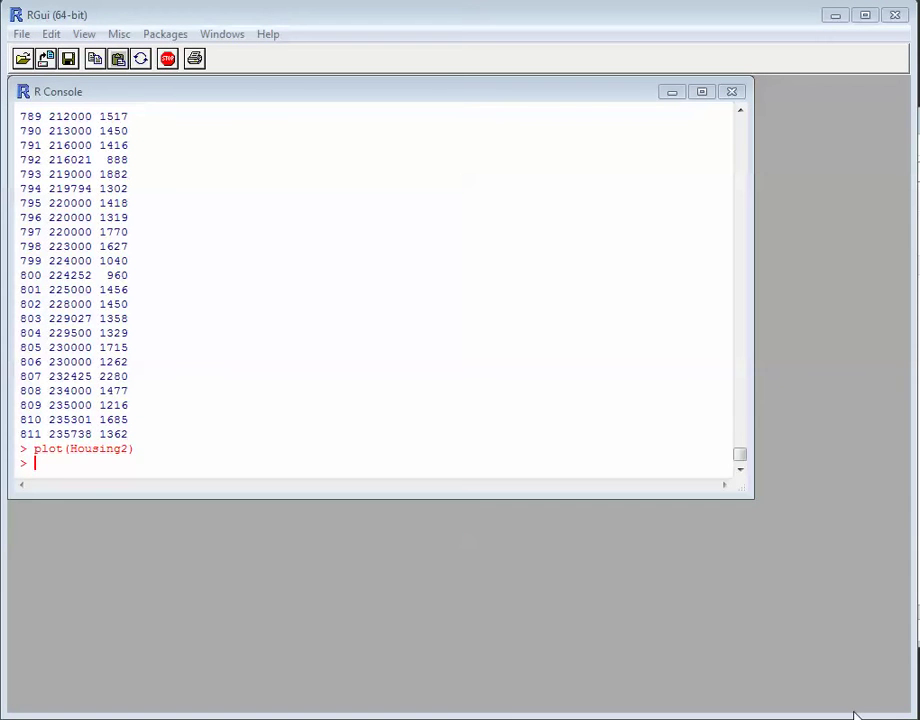
Redefine myvars as "Price", "Size" and "Lot", and reassign Housing[myvars] to Housing2
right_click(55, 474)
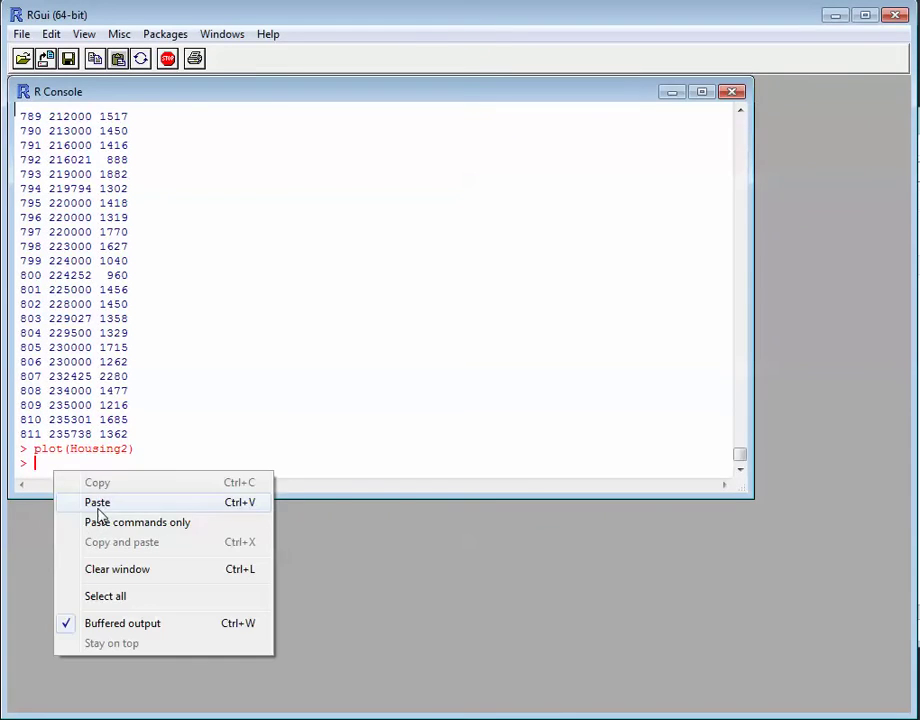
click(99, 506)
key(Return)
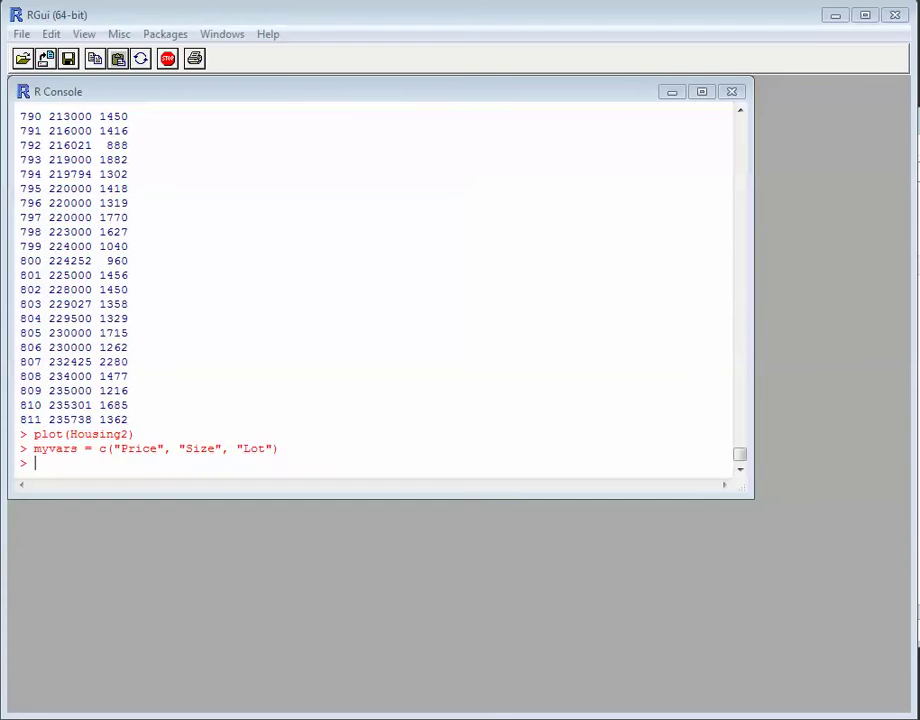
right_click(168, 471)
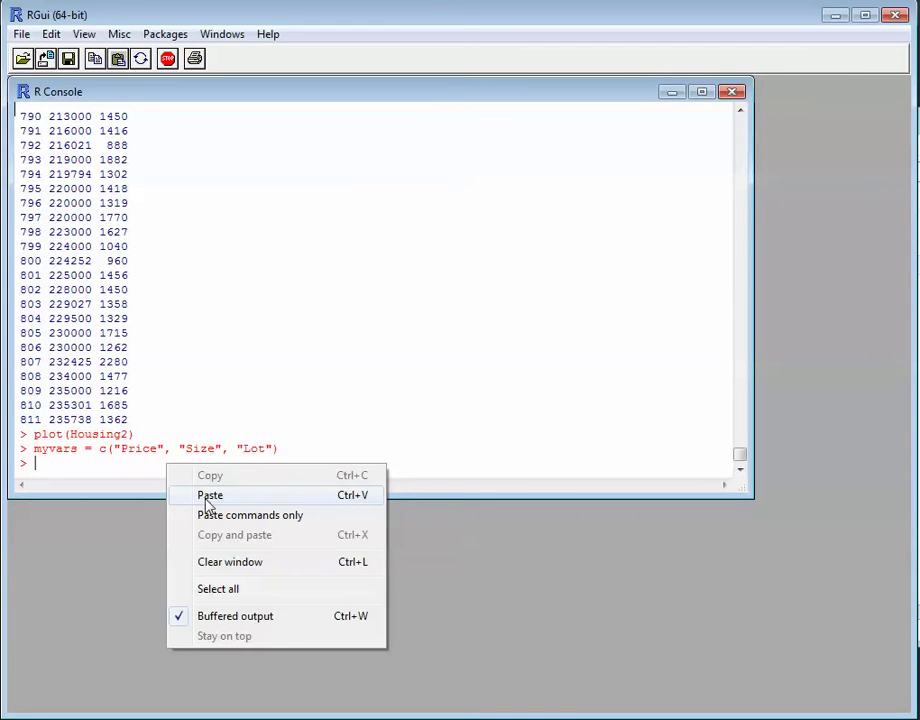
click(205, 496)
key(Return)
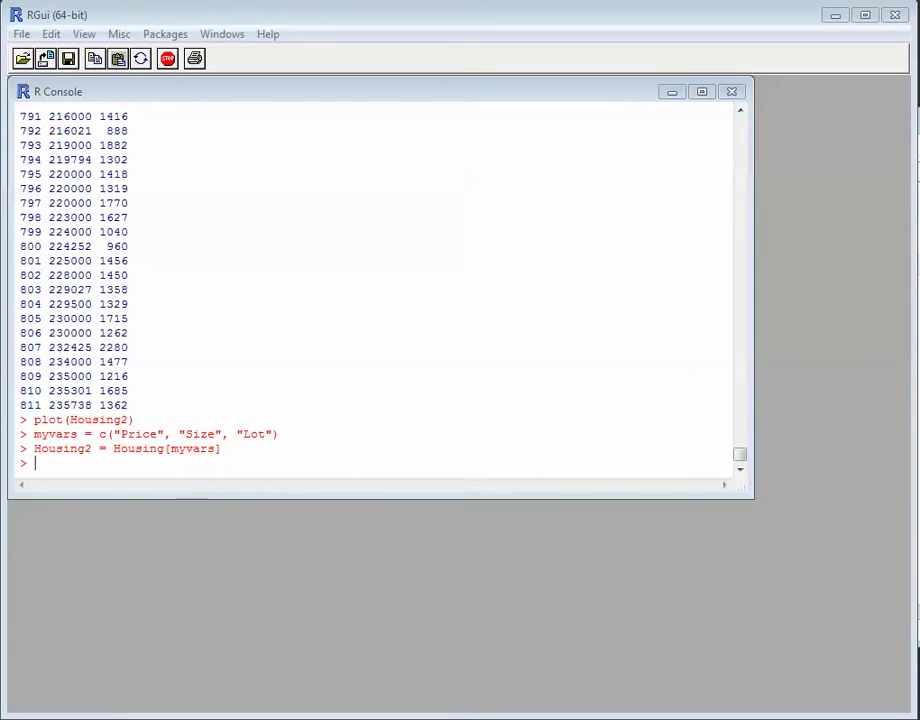
Plot the three-variable Housing2 subset as a scatter plot matrix, and close the graphics window after viewing it
right_click(212, 468)
click(252, 500)
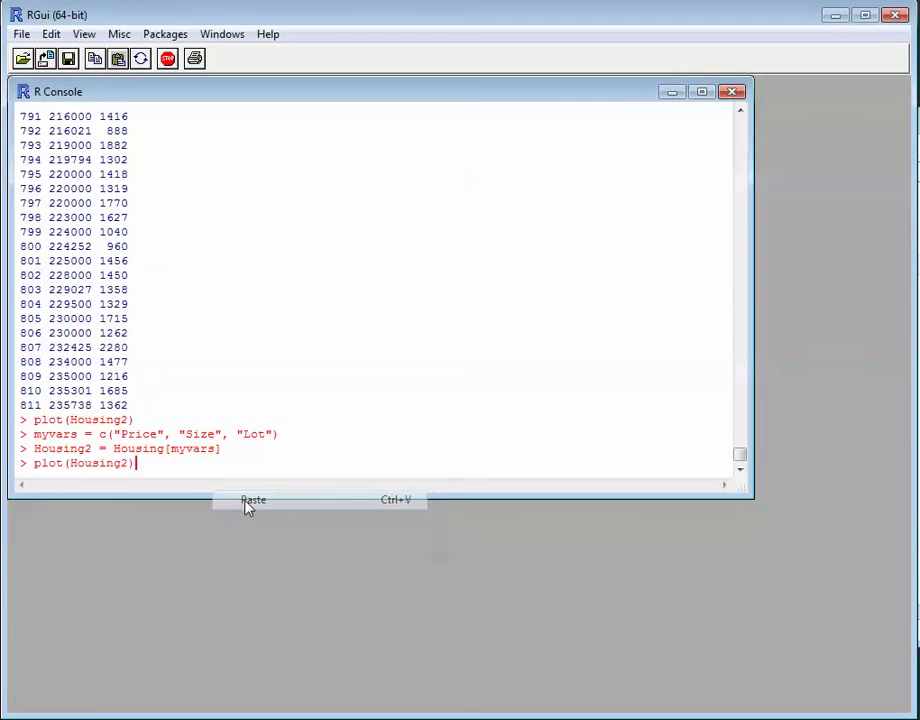
key(Return)
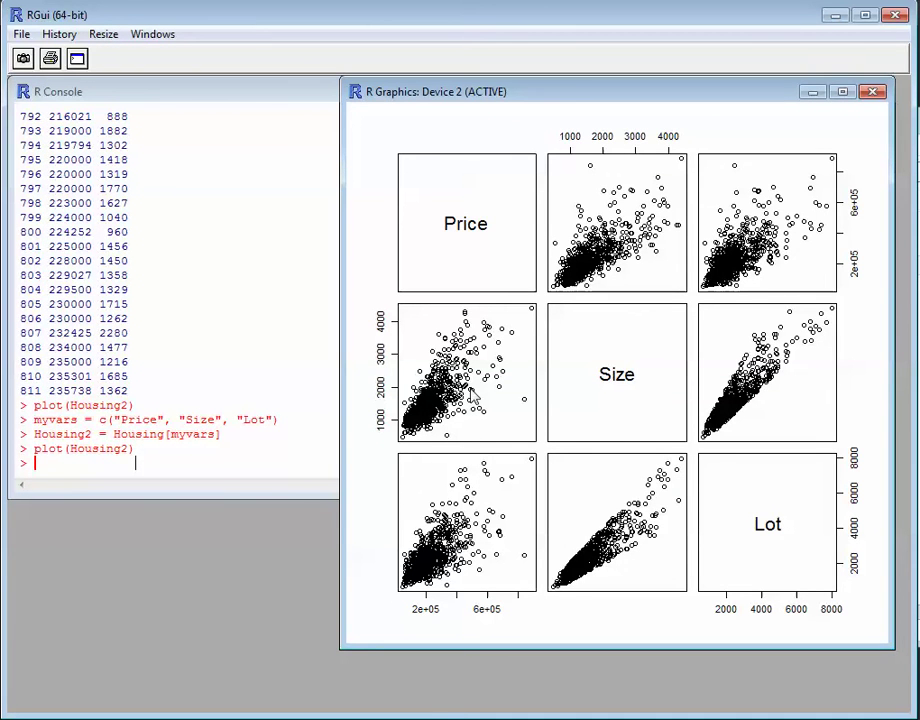
drag(731, 97, 717, 100)
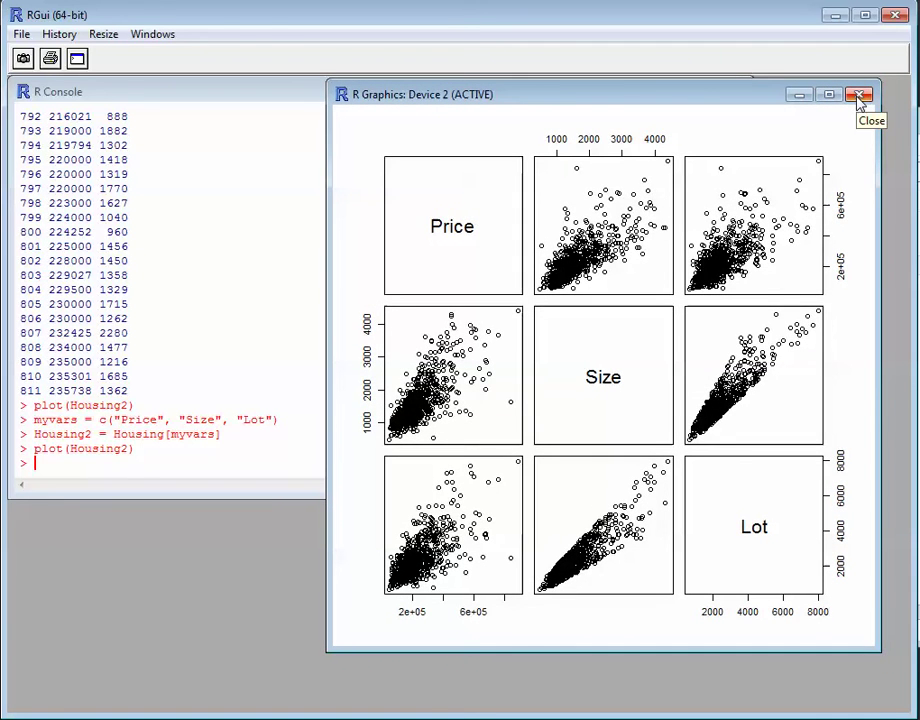
click(858, 96)
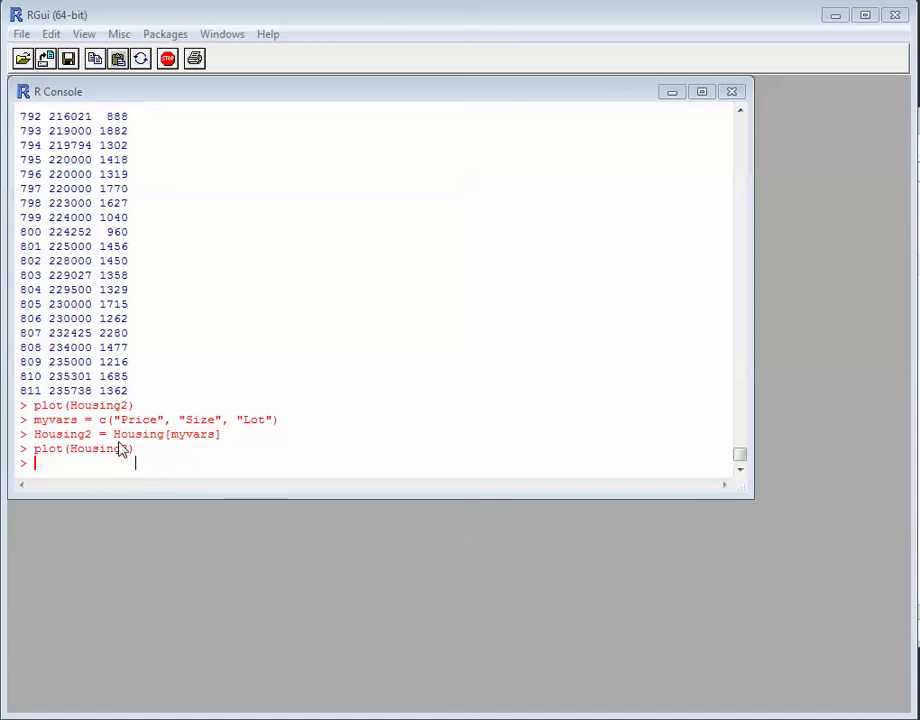
Fit the linear model Price ~ Size + Lot on the Housing data as results and display its summary
right_click(111, 470)
click(155, 497)
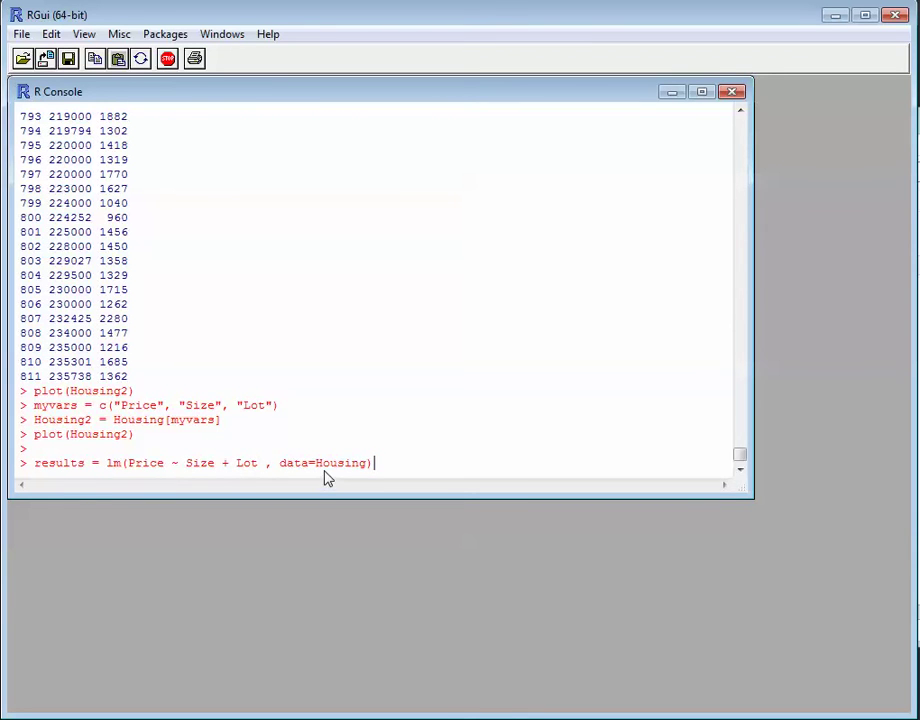
key(Return)
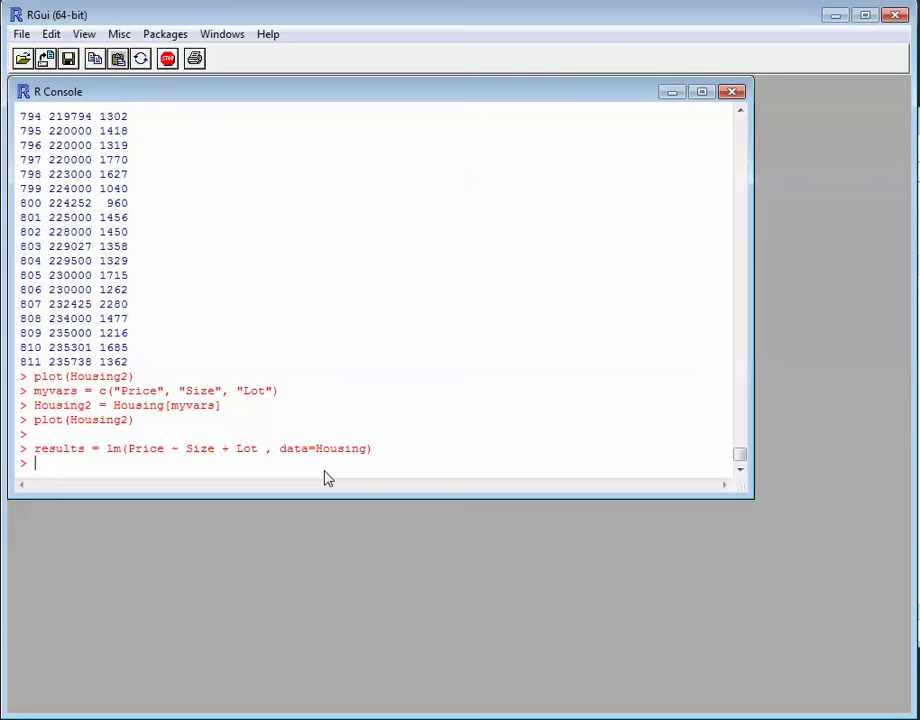
text(summary(results))
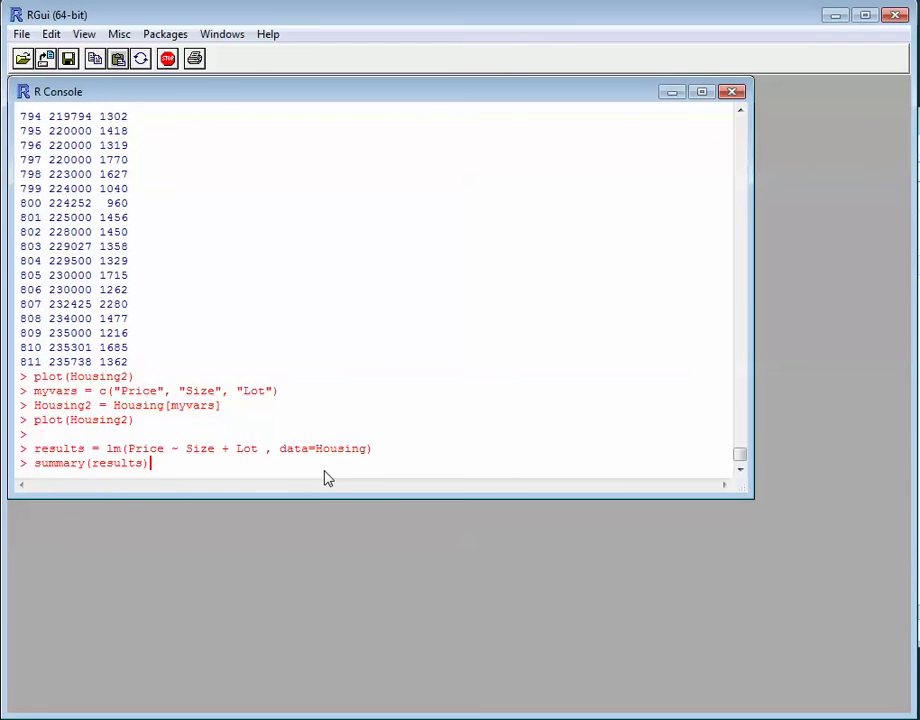
key(Return)
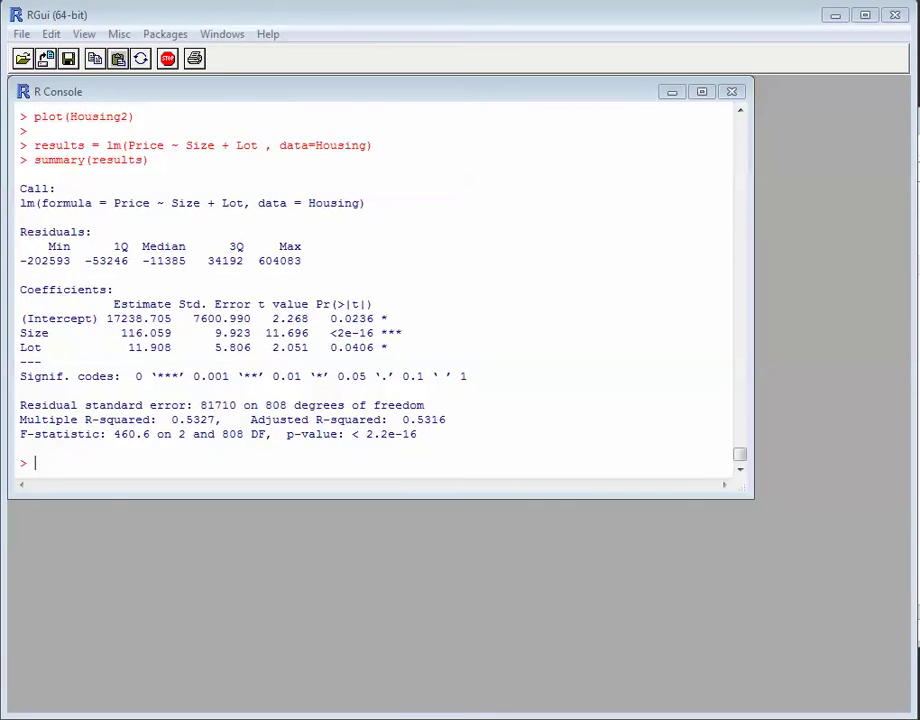
Refit results as the linear model Price ~ Size + Lot + Bedrooms on the Housing data and display its summary
click(81, 465)
text(results = lm(Price ~ Size + Lot + Bedrooms , data=Housing))
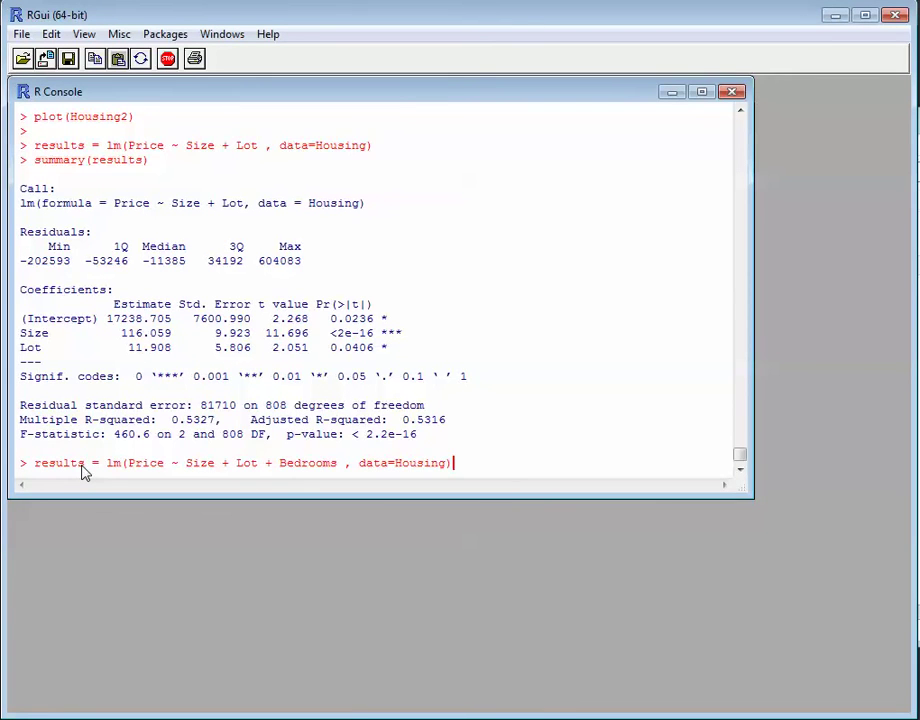
key(Return)
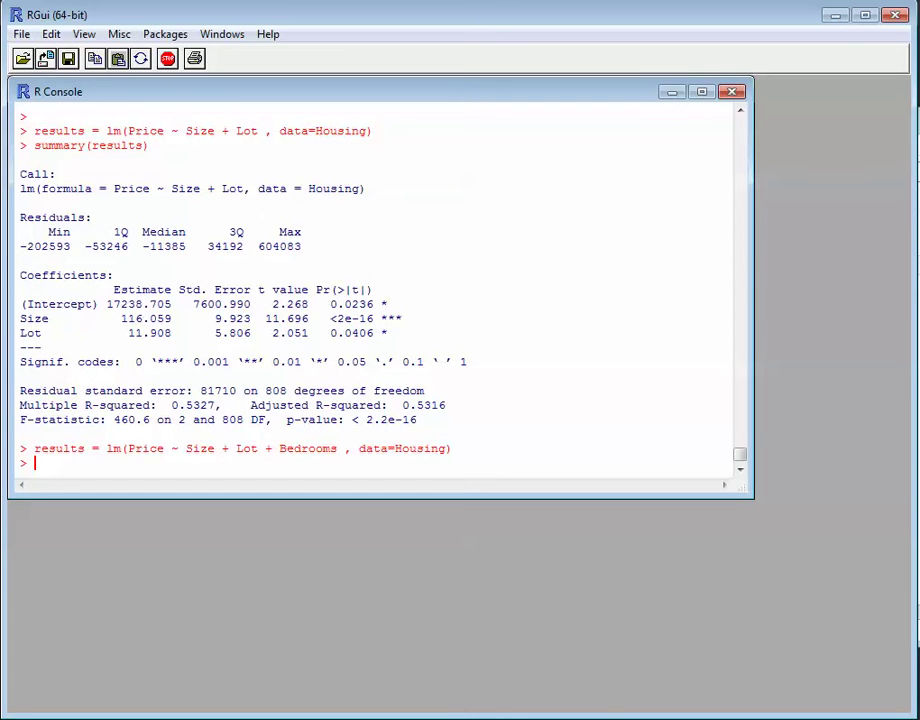
text(summary(results))
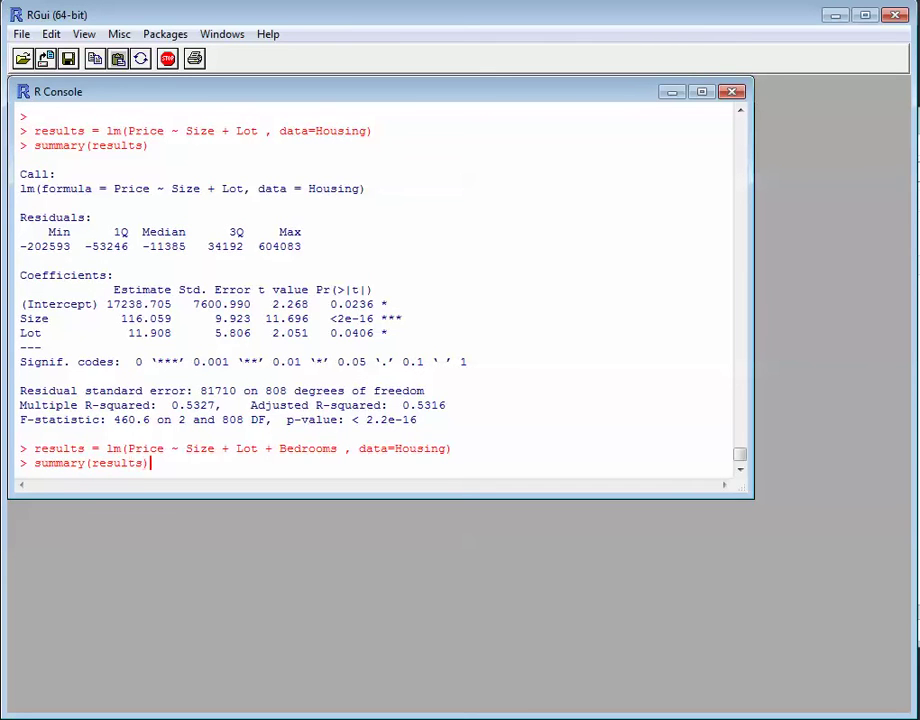
key(Return)
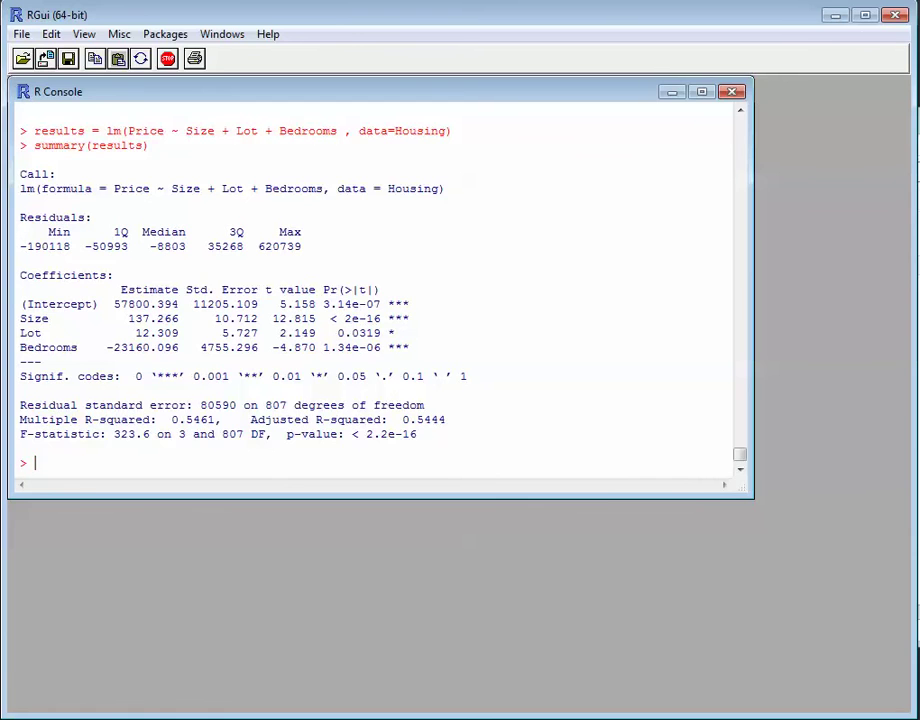
Switch to the QlikView predictive demo and filter the housing data to prices >=40000
click(373, 718)
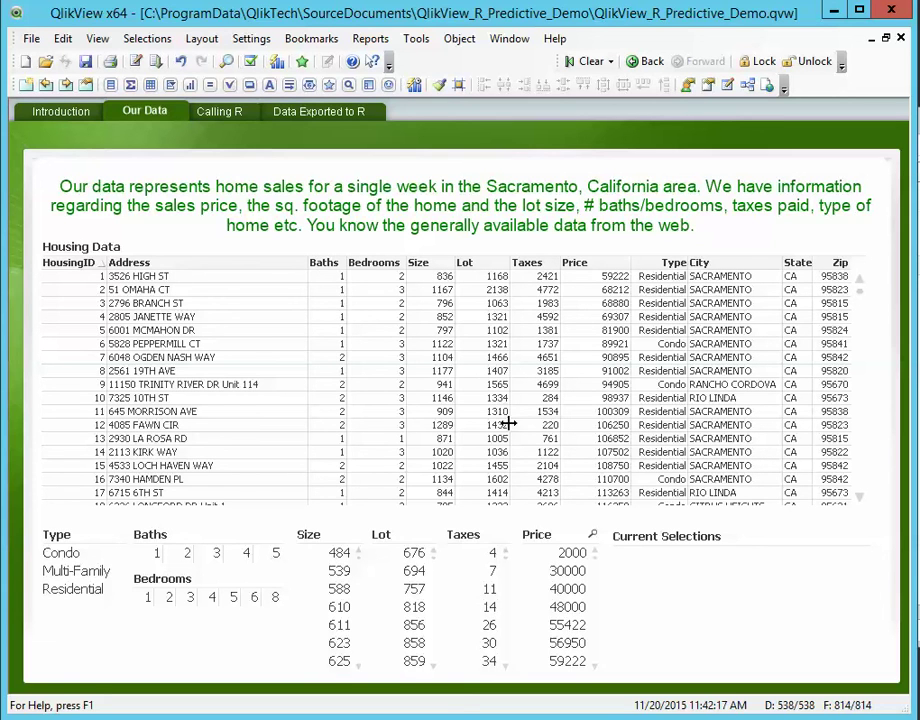
click(592, 535)
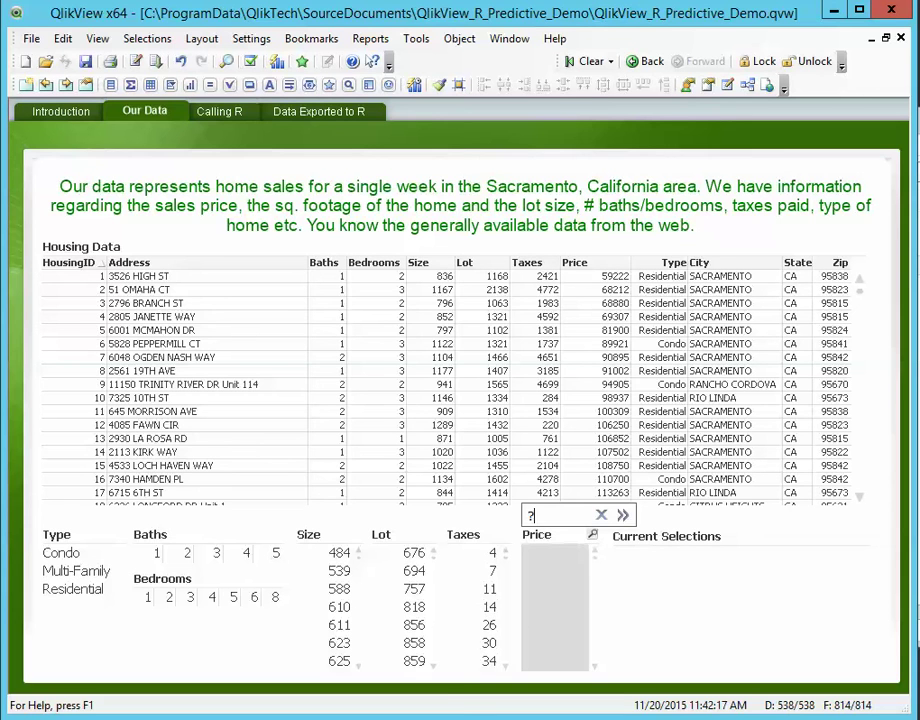
text(>)
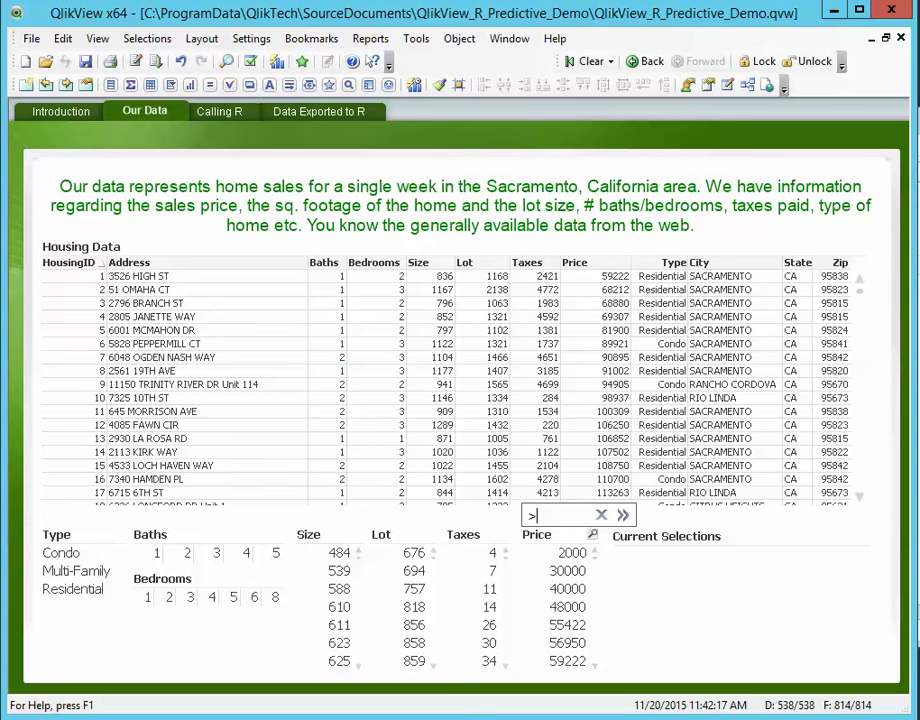
text(=40000)
key(Return)
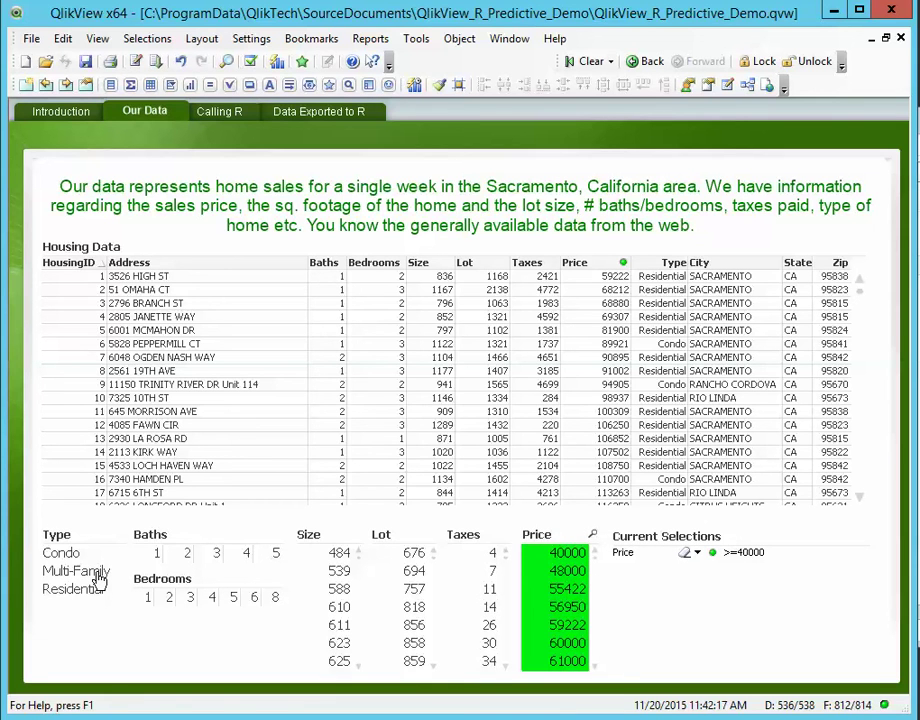
On the Calling R sheet, select Baths and Bedrooms as the variables for R to process
click(218, 112)
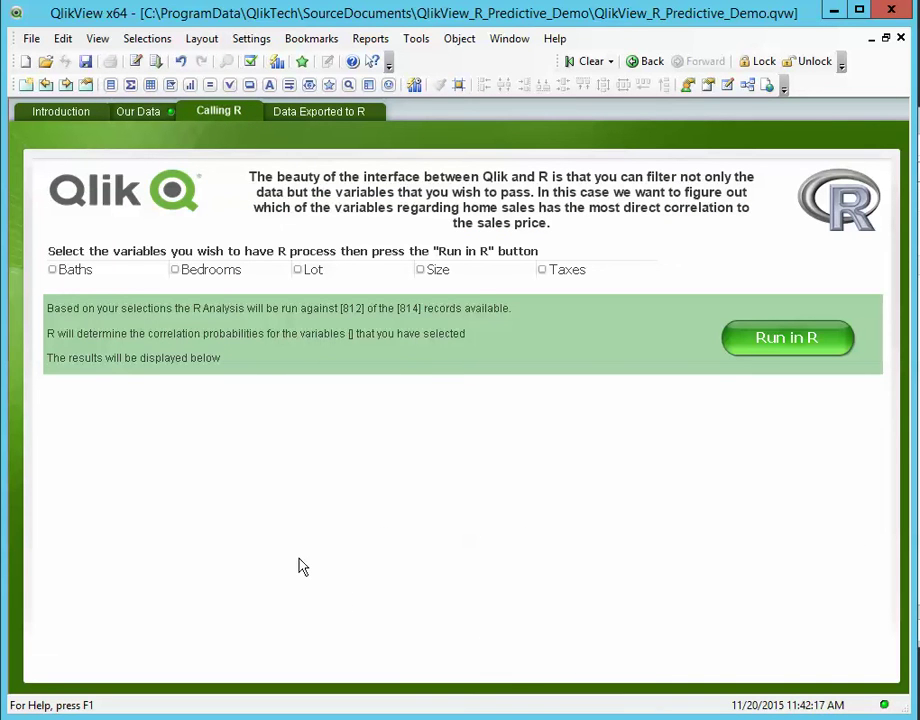
click(53, 271)
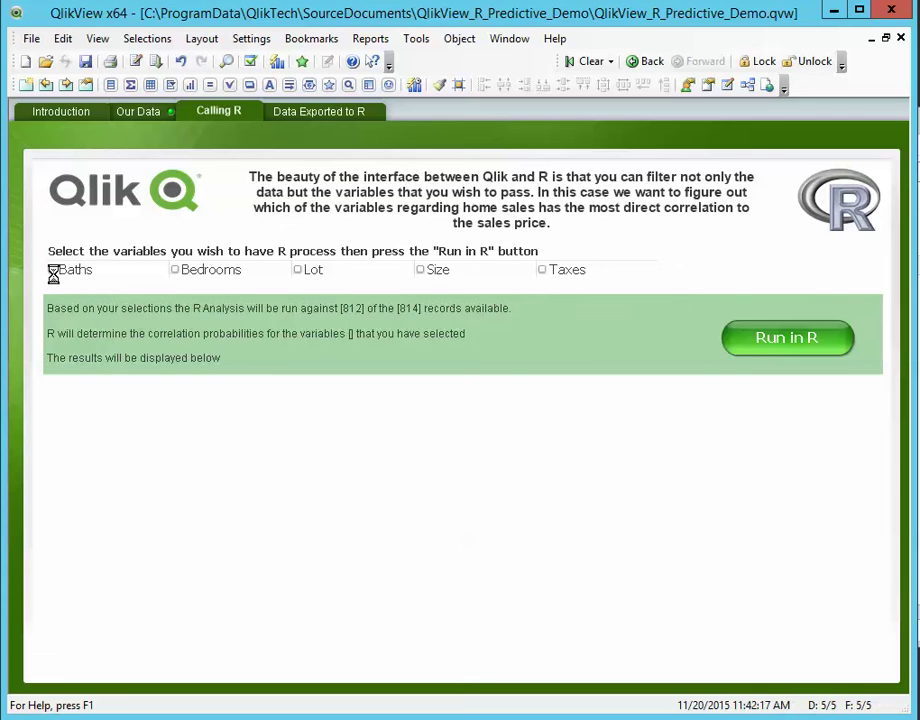
click(176, 270)
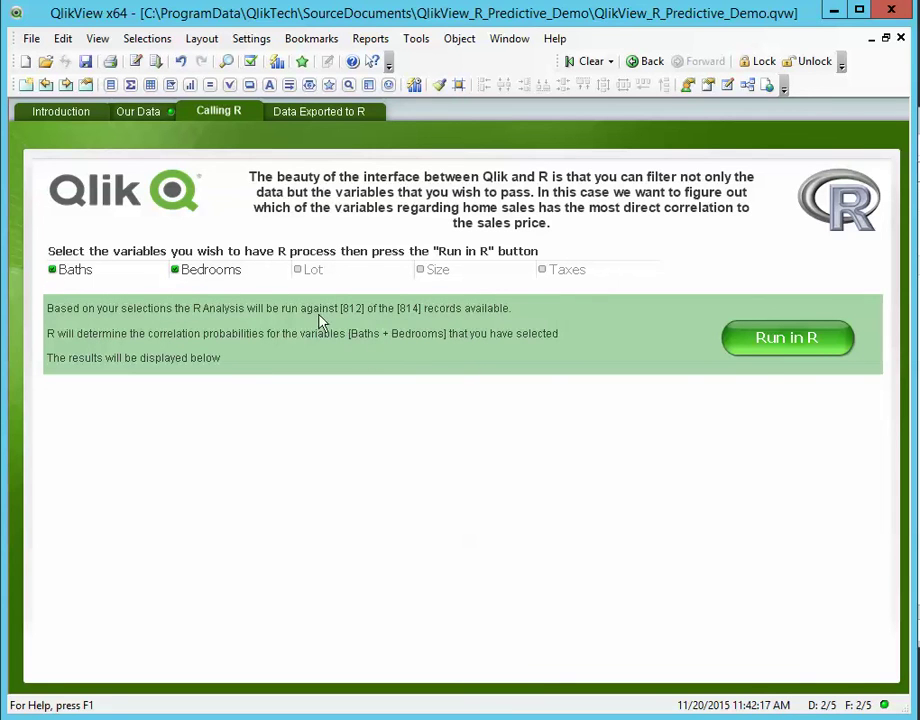
Run the R analysis for Baths and Bedrooms, and rerun it with Lot added to the variables
click(770, 342)
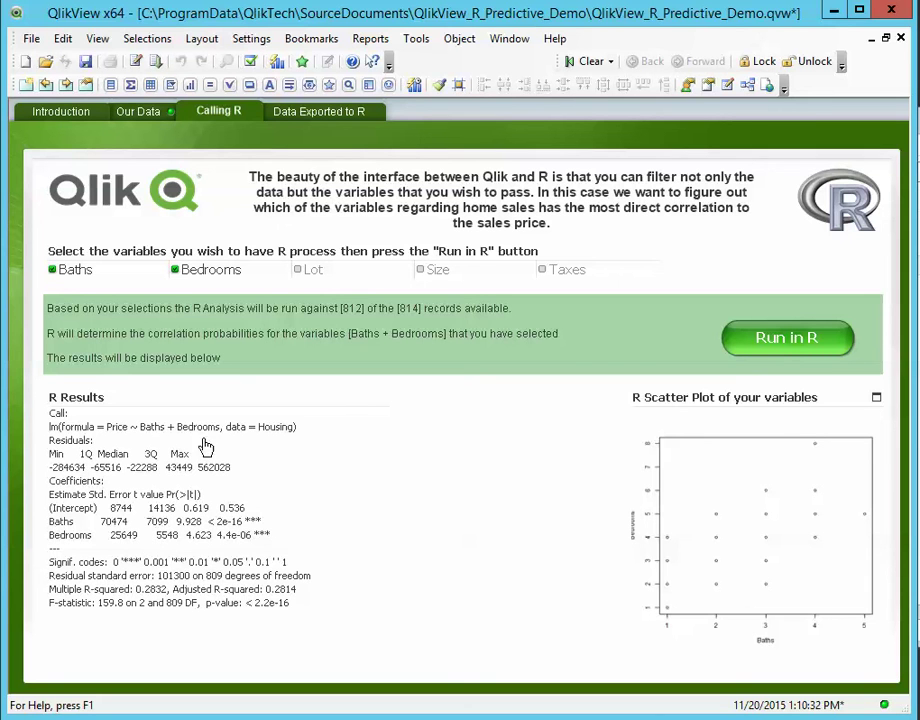
click(303, 277)
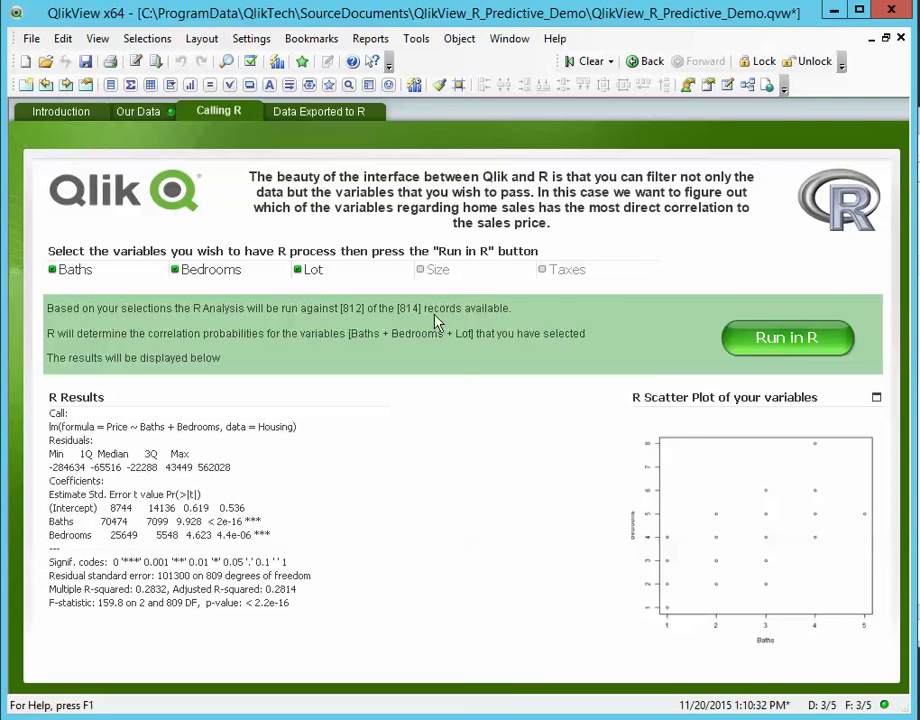
click(764, 345)
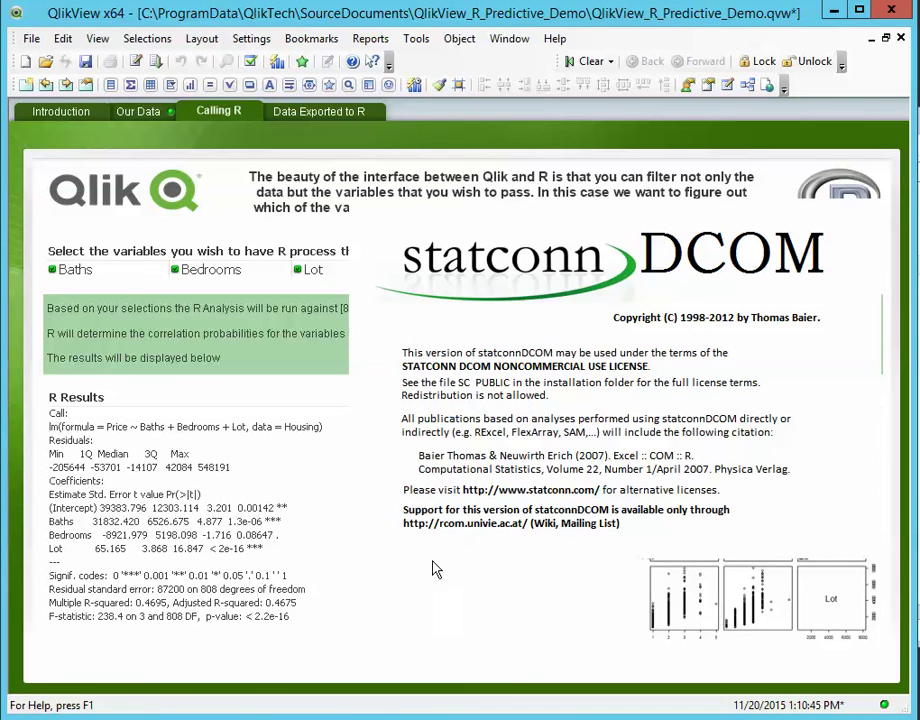
Replace Baths with Size in the variable selection and run the R analysis on Bedrooms, Lot and Size
click(53, 270)
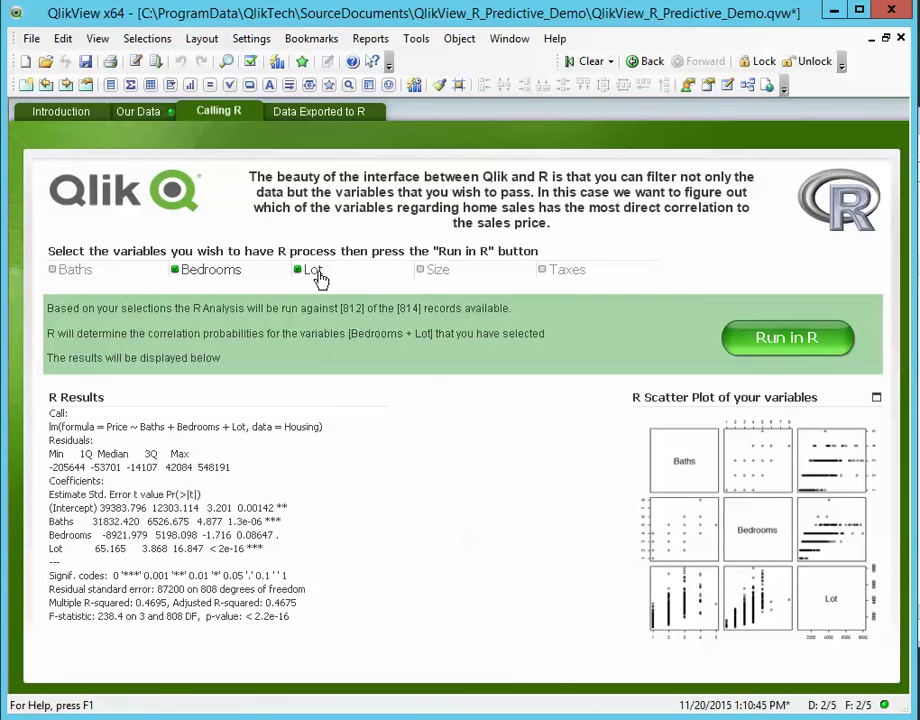
click(421, 269)
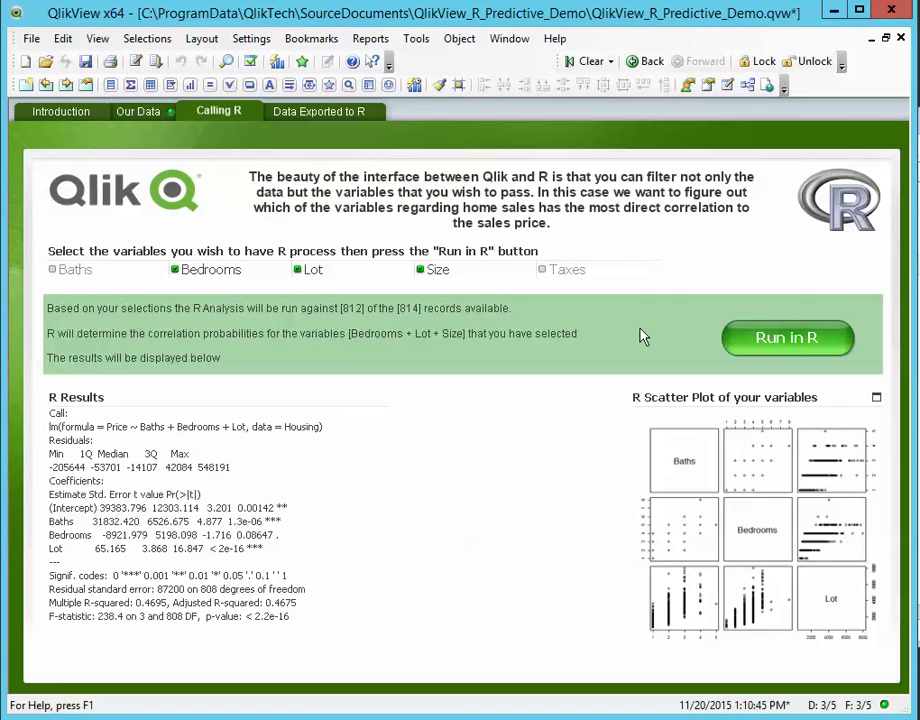
click(786, 337)
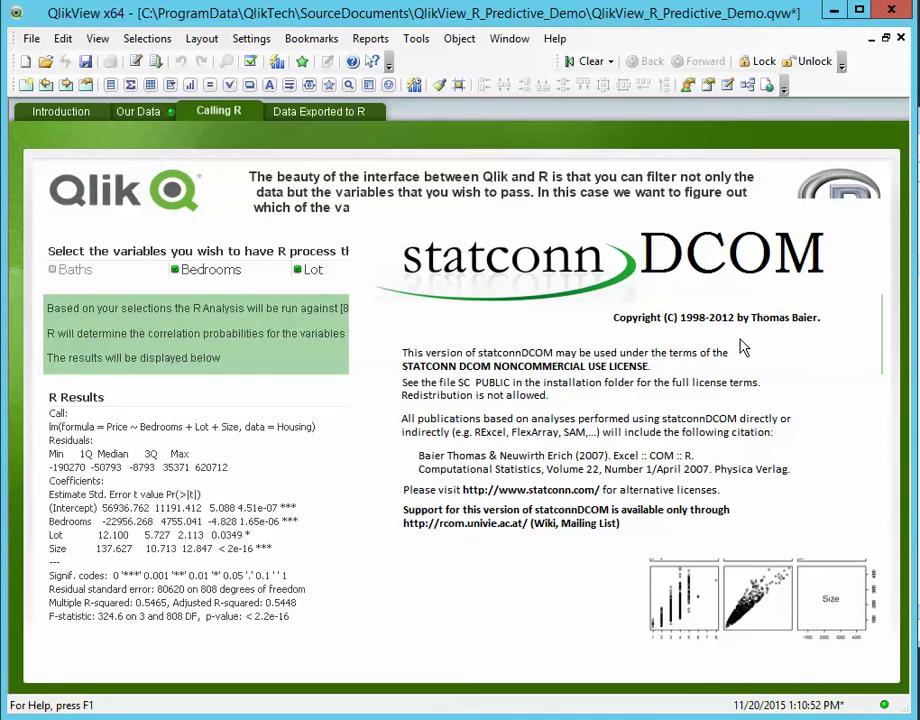